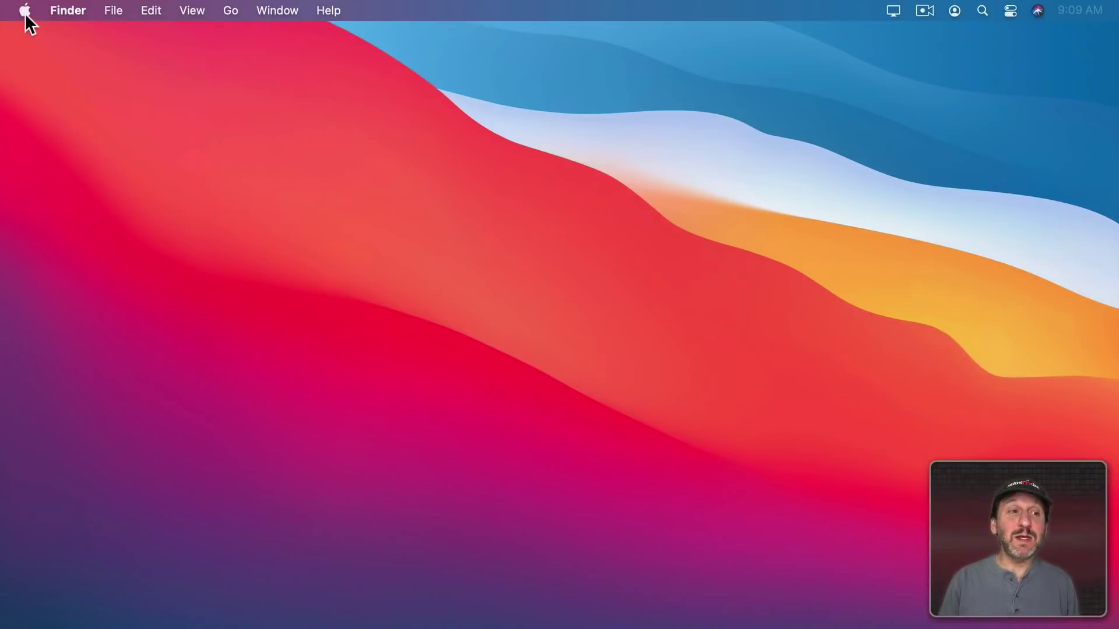
# Check for software updates in System Preferences
pyautogui.click(25, 12)
pyautogui.click(50, 64)
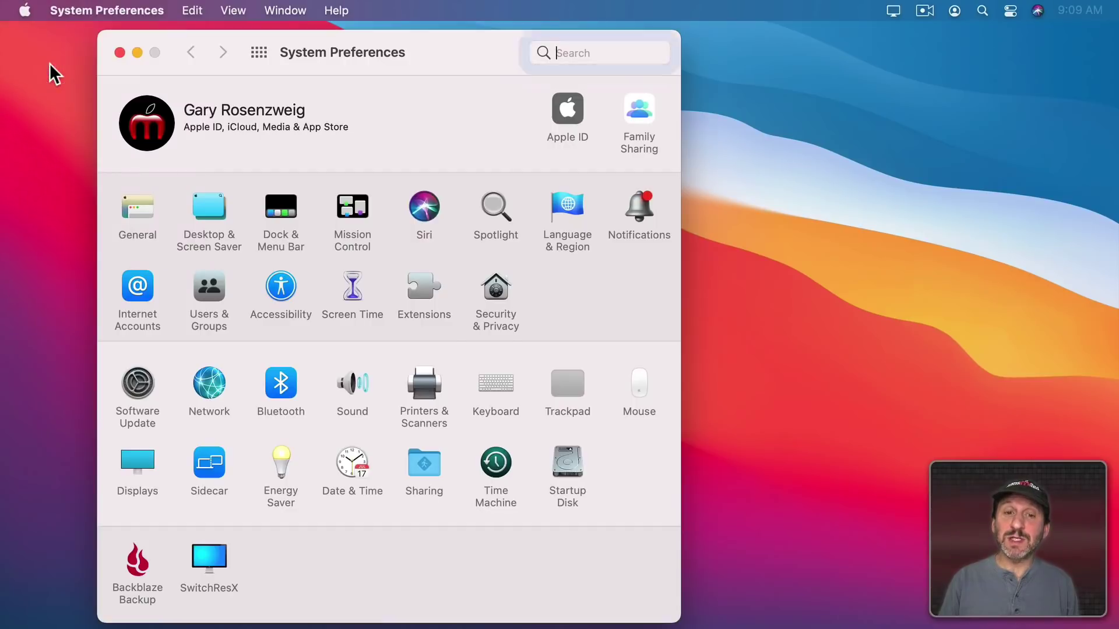
pyautogui.click(133, 382)
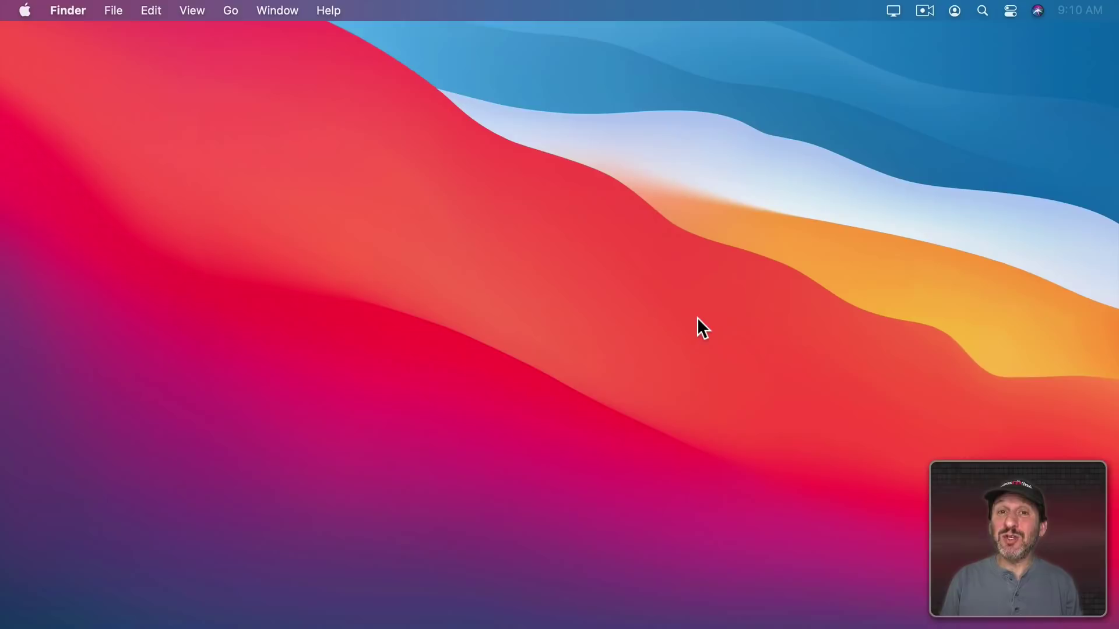
# Edit Notification Center widgets and preview the News Today widget at medium and large sizes
pyautogui.click(1081, 12)
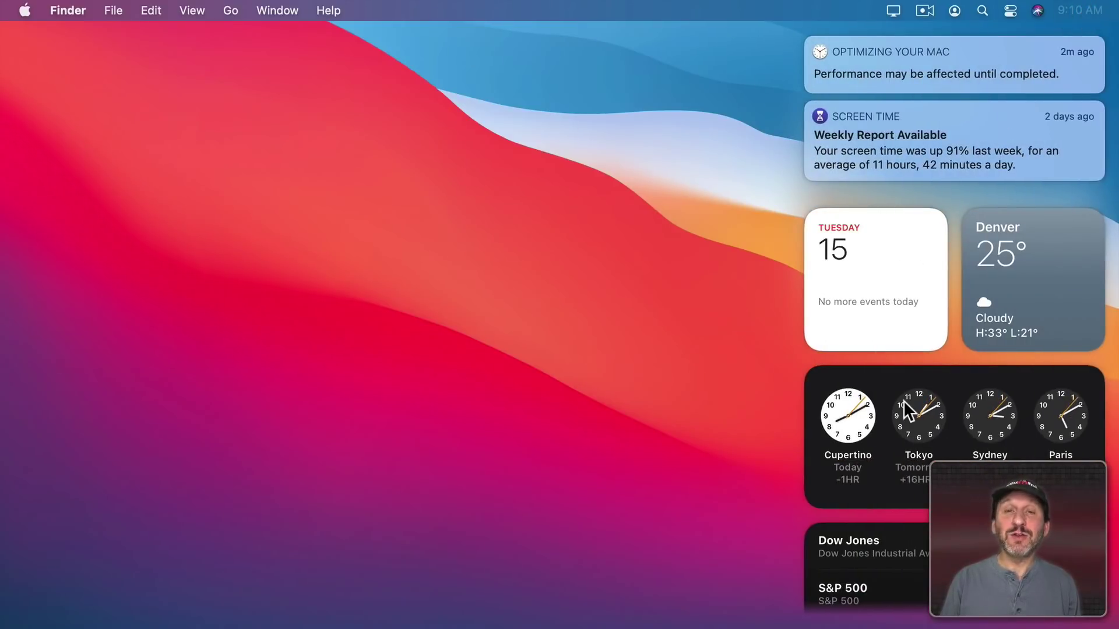
pyautogui.scroll(-2, 904, 400)
pyautogui.scroll(-5, 902, 400)
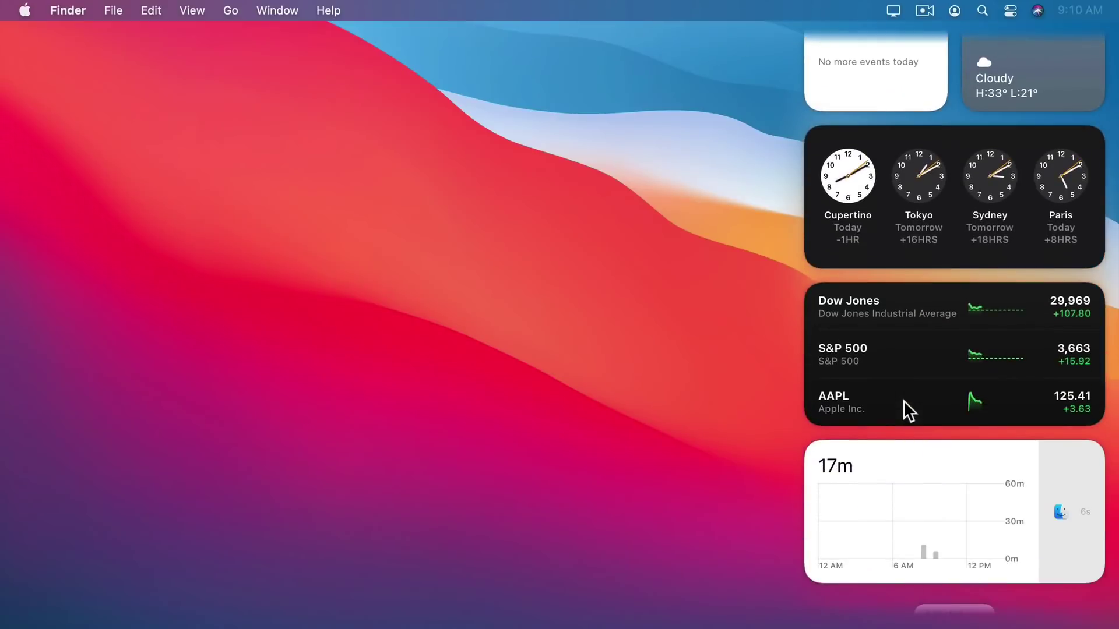
pyautogui.click(942, 591)
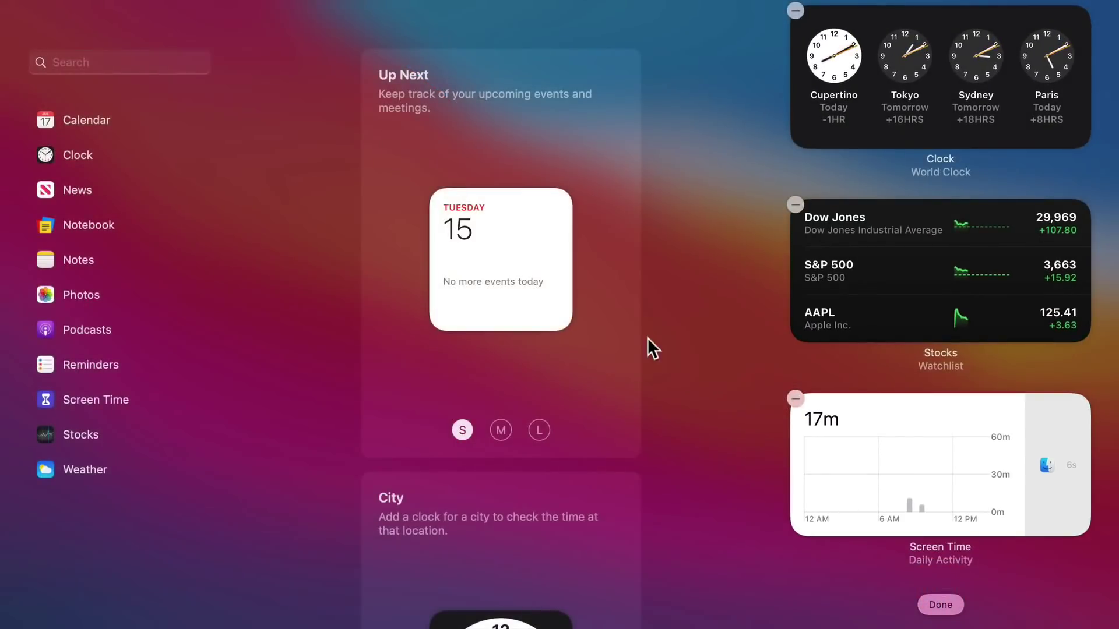
pyautogui.click(52, 193)
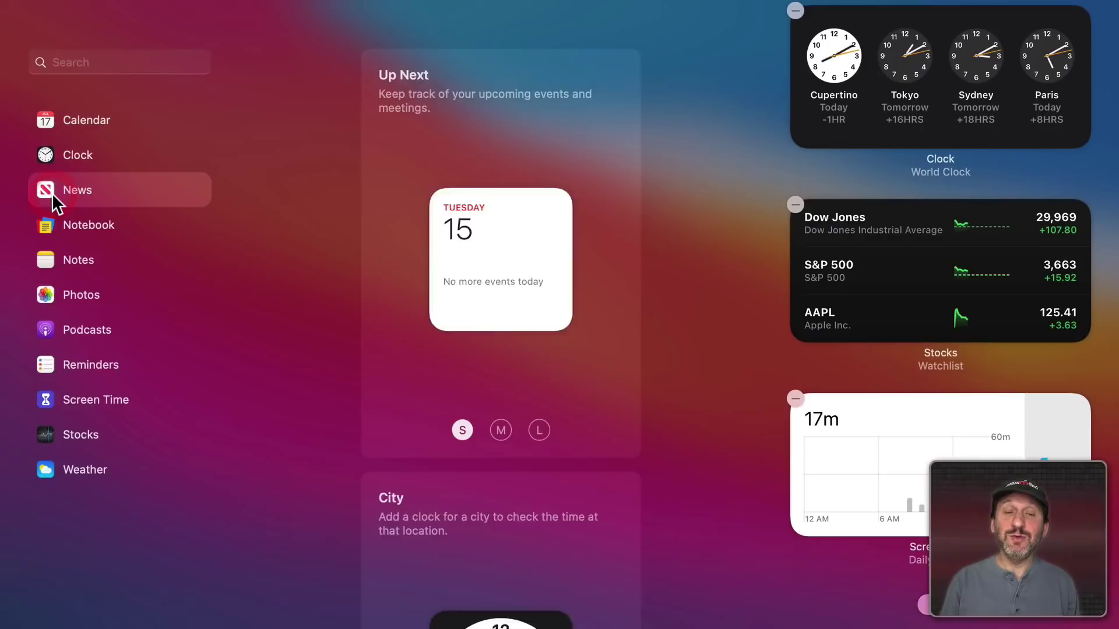
pyautogui.moveTo(500, 259)
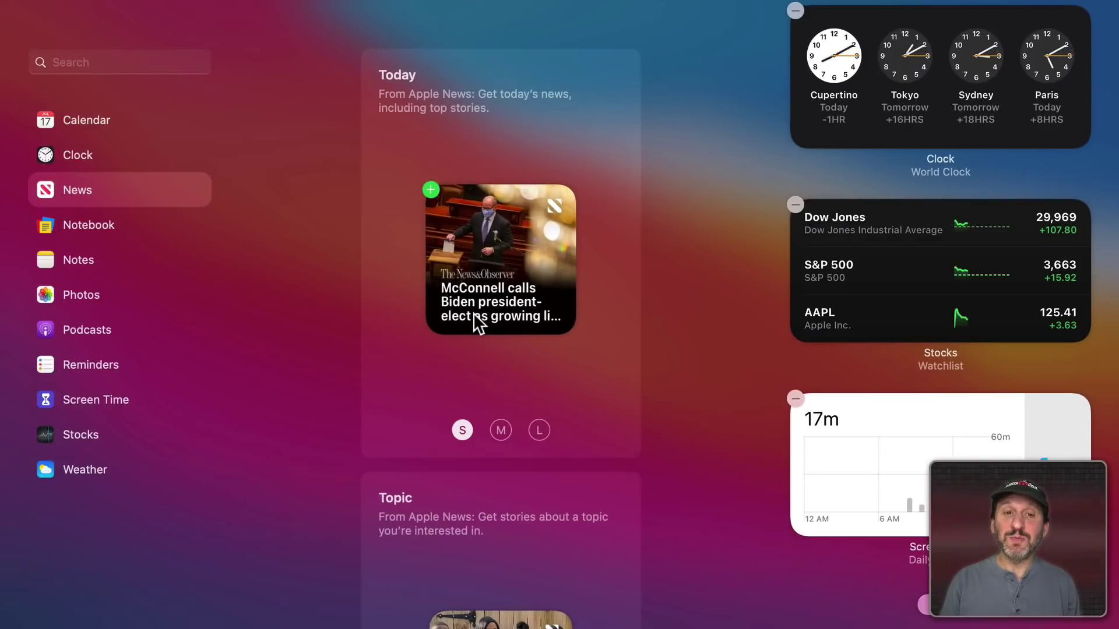
pyautogui.scroll(-1, 399, 267)
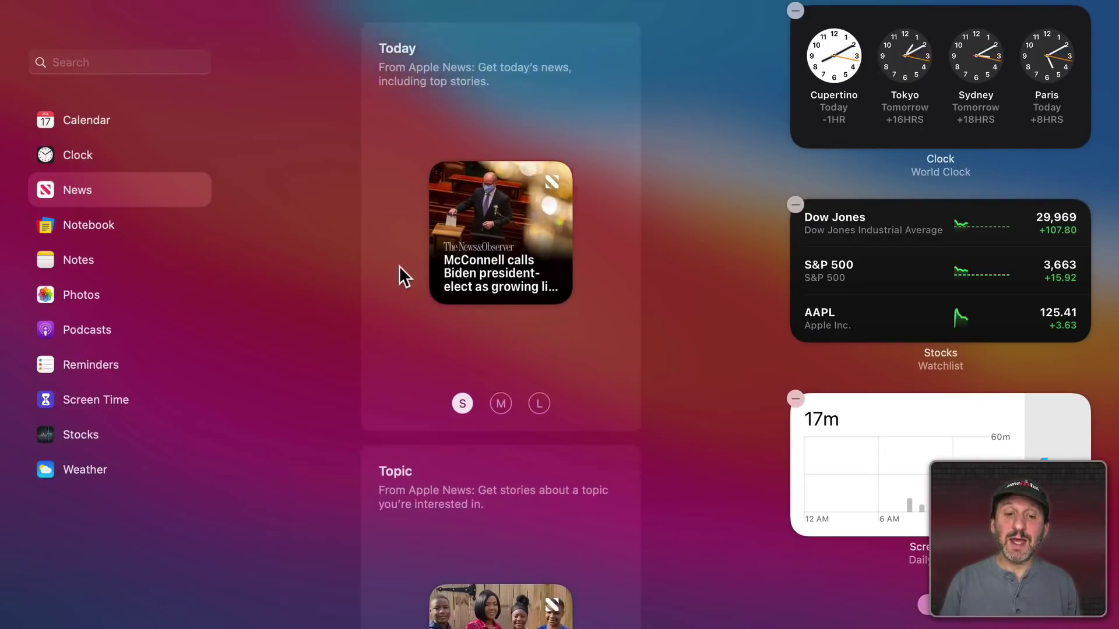
pyautogui.scroll(-5, 399, 266)
pyautogui.scroll(2, 400, 266)
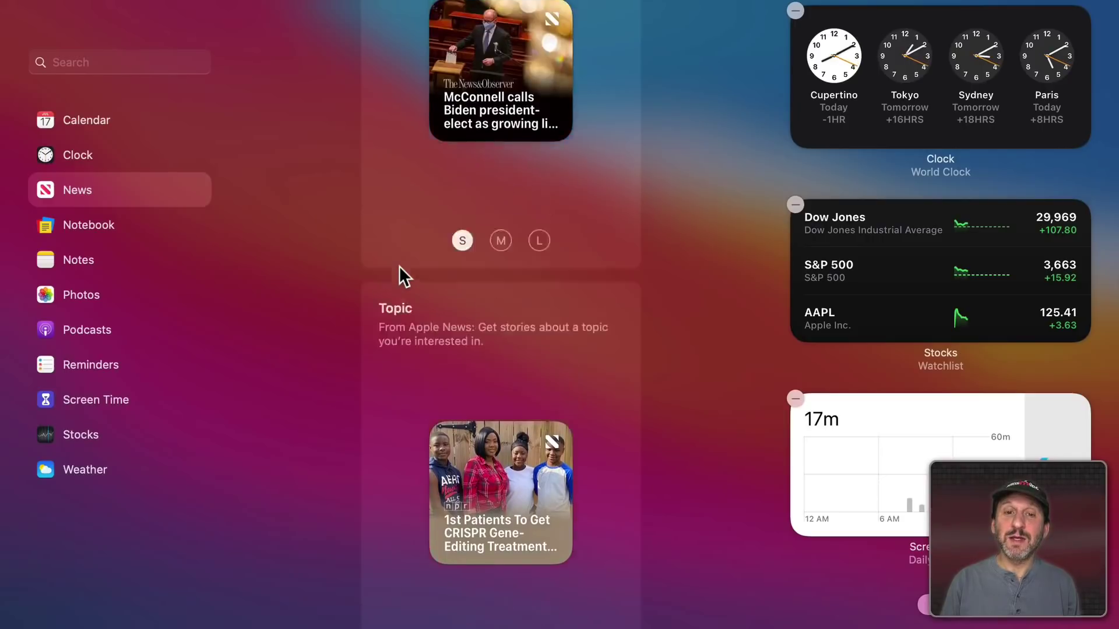
pyautogui.scroll(5, 400, 265)
pyautogui.click(499, 430)
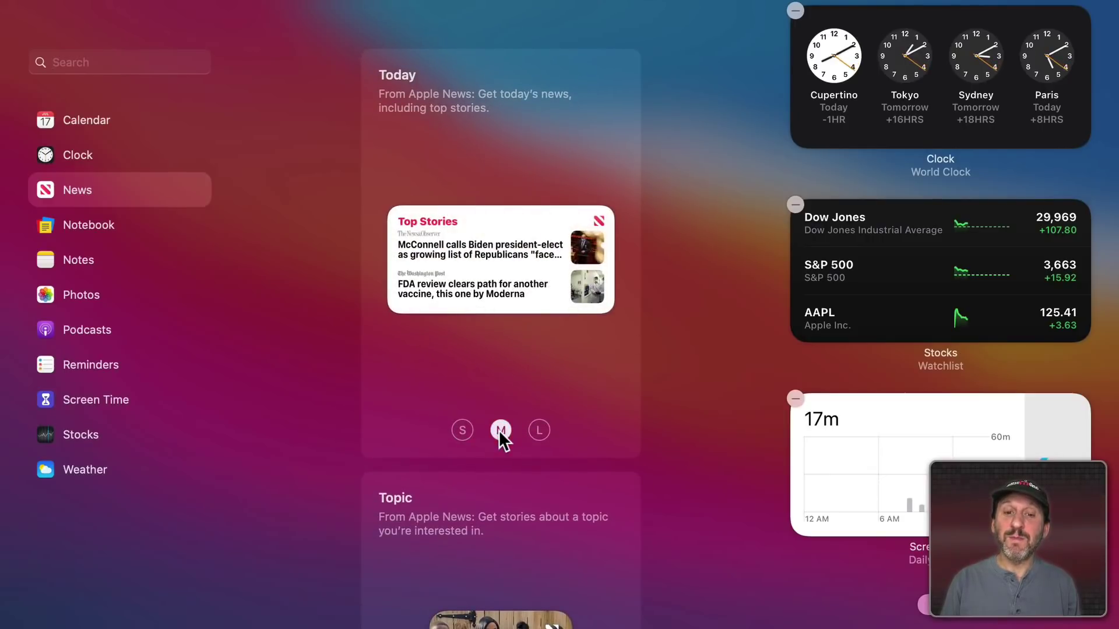
pyautogui.click(539, 431)
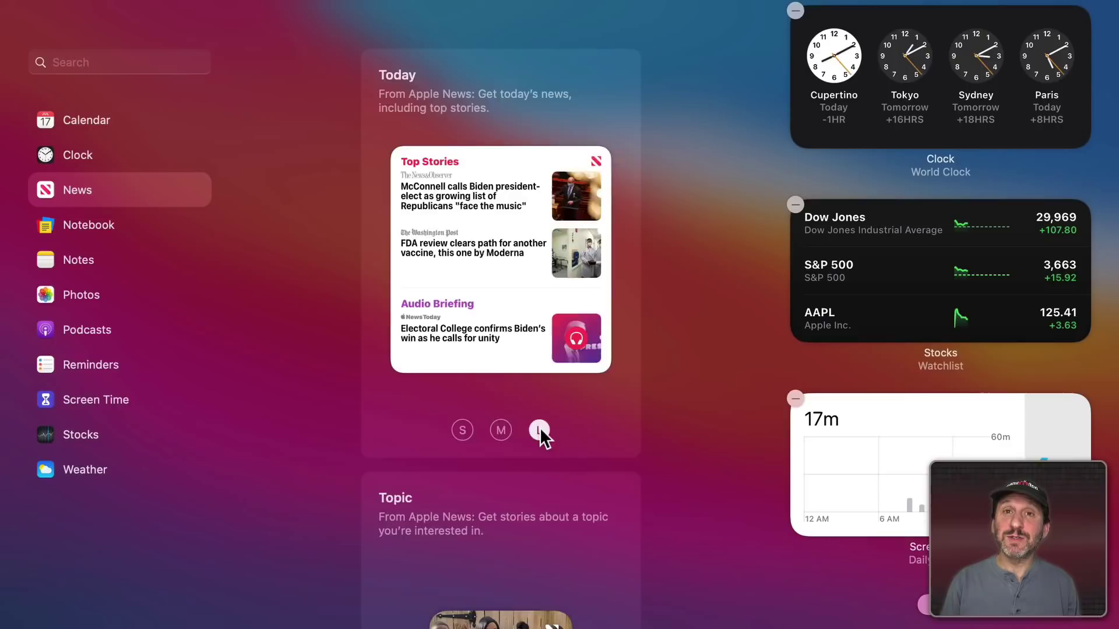
pyautogui.scroll(-5, 524, 482)
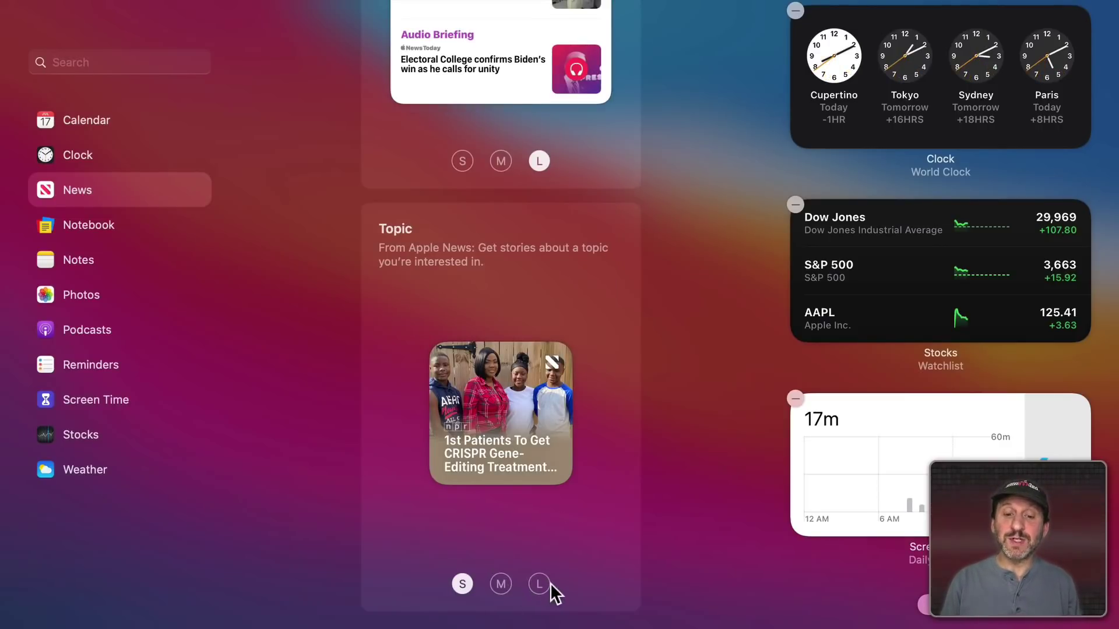
# Add the large Science News Topic widget at the top of the widget column
pyautogui.click(540, 584)
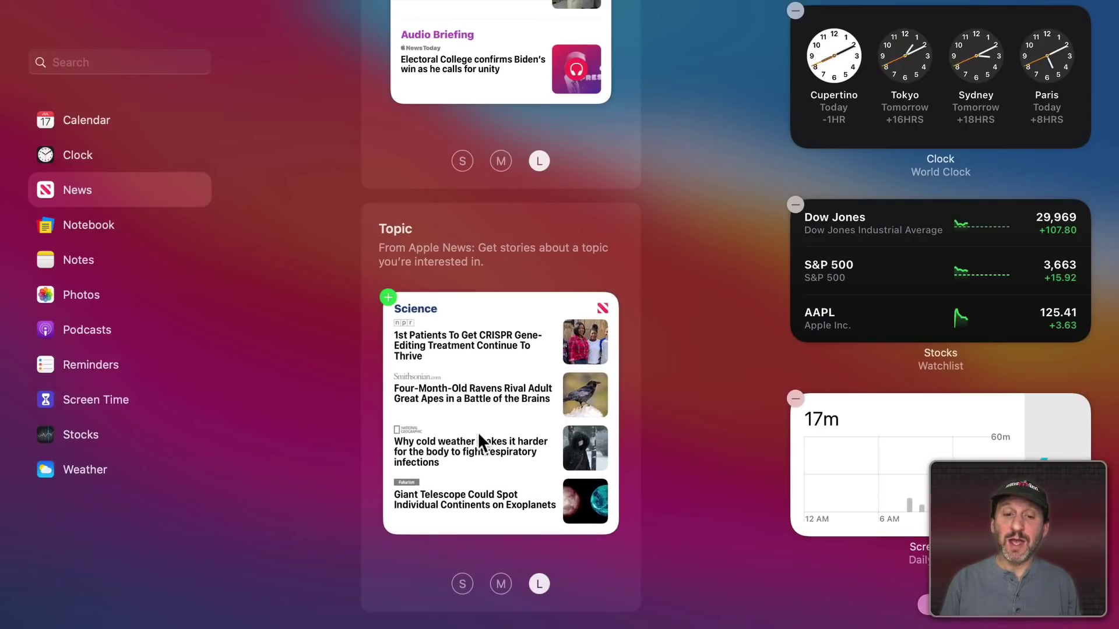
pyautogui.moveTo(478, 432); pyautogui.dragTo(902, 221)
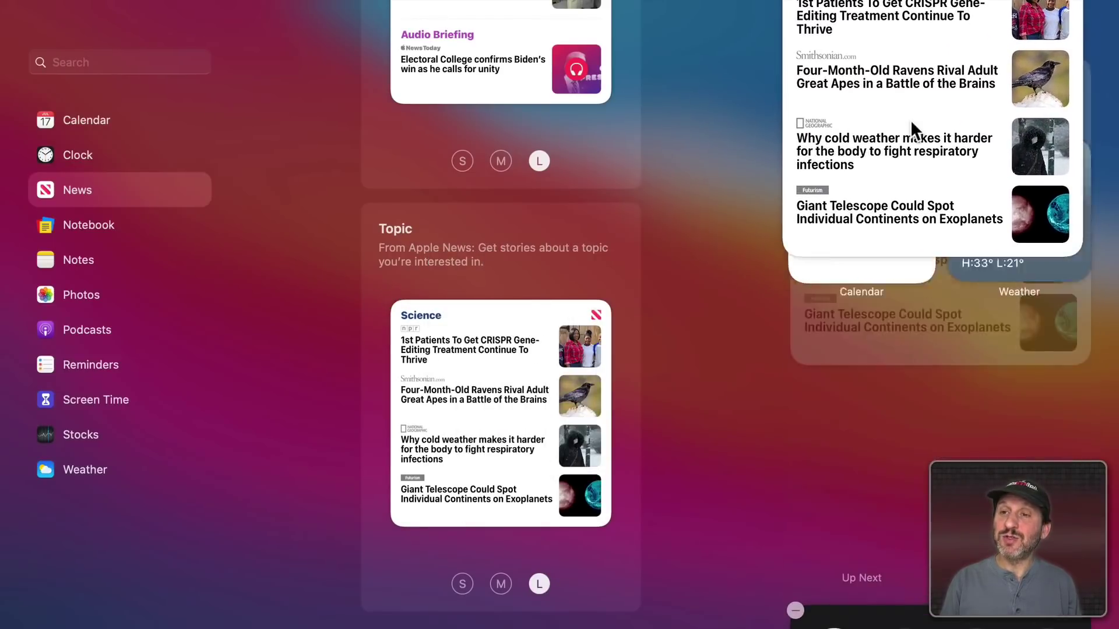
pyautogui.moveTo(901, 221); pyautogui.dragTo(908, 249)
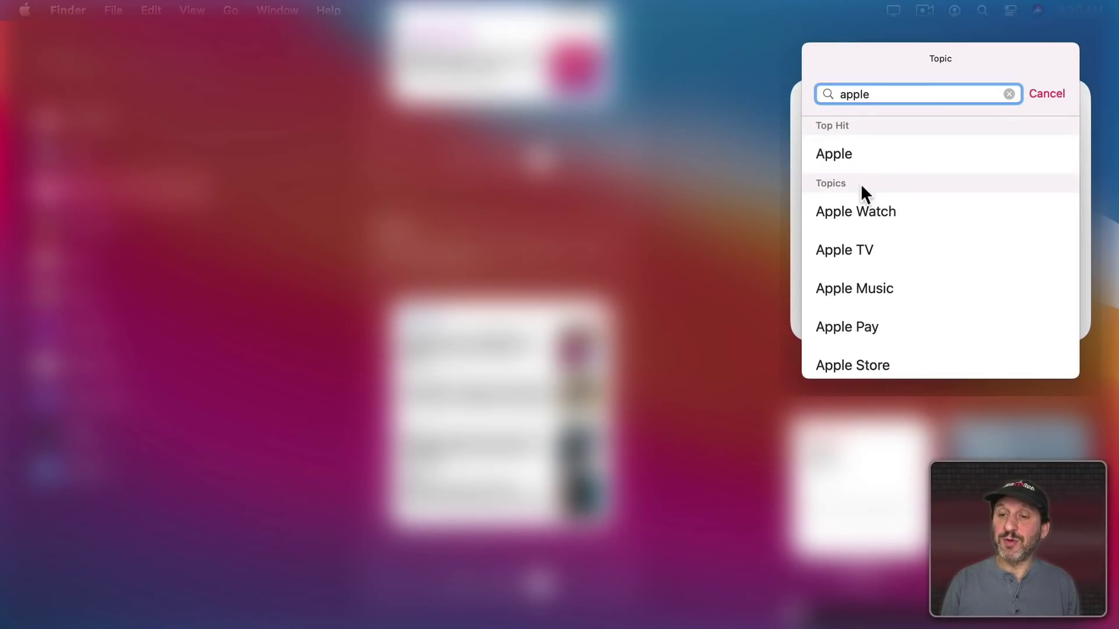
pyautogui.scroll(-3, 861, 184)
pyautogui.scroll(-2, 861, 185)
pyautogui.scroll(-2, 862, 184)
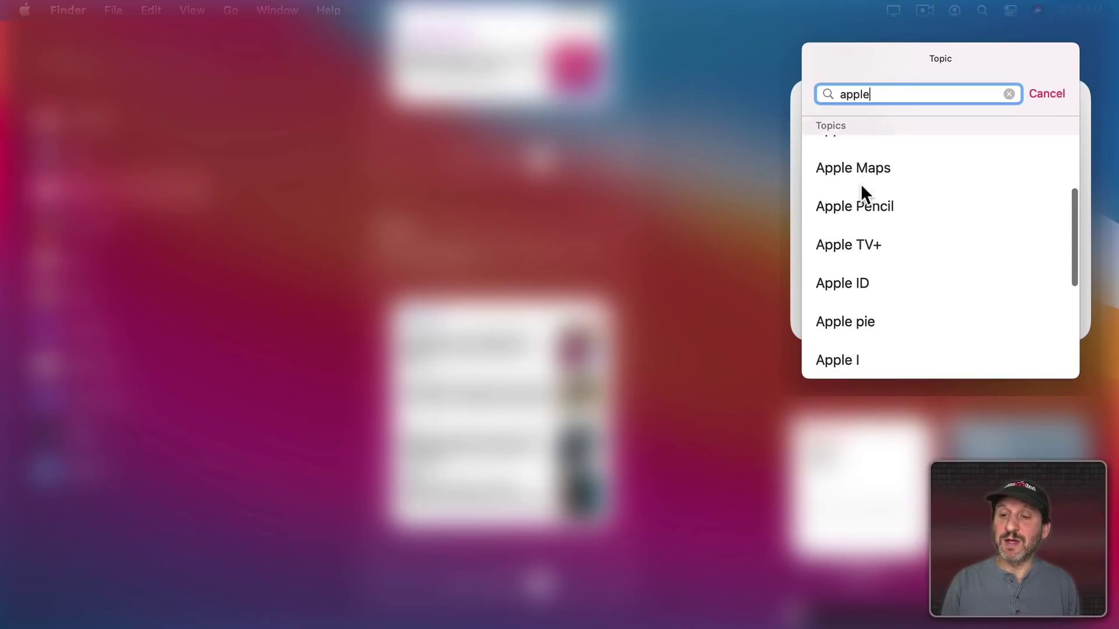
pyautogui.scroll(5, 836, 256)
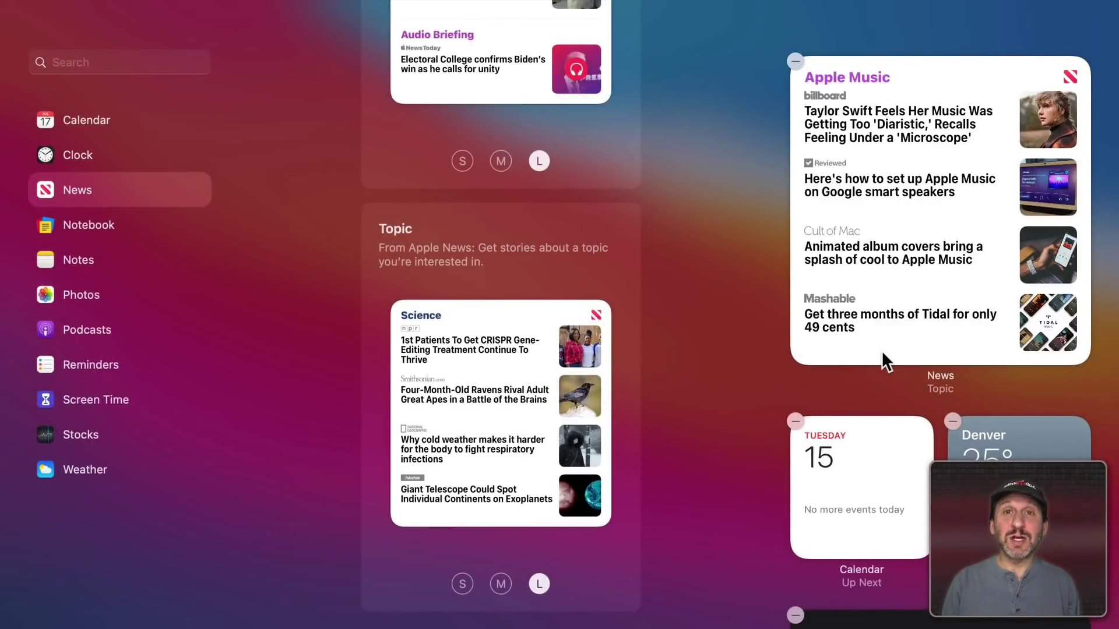
# Drag another large Science Topic widget into the Notification Center column
pyautogui.moveTo(522, 389); pyautogui.dragTo(912, 424)
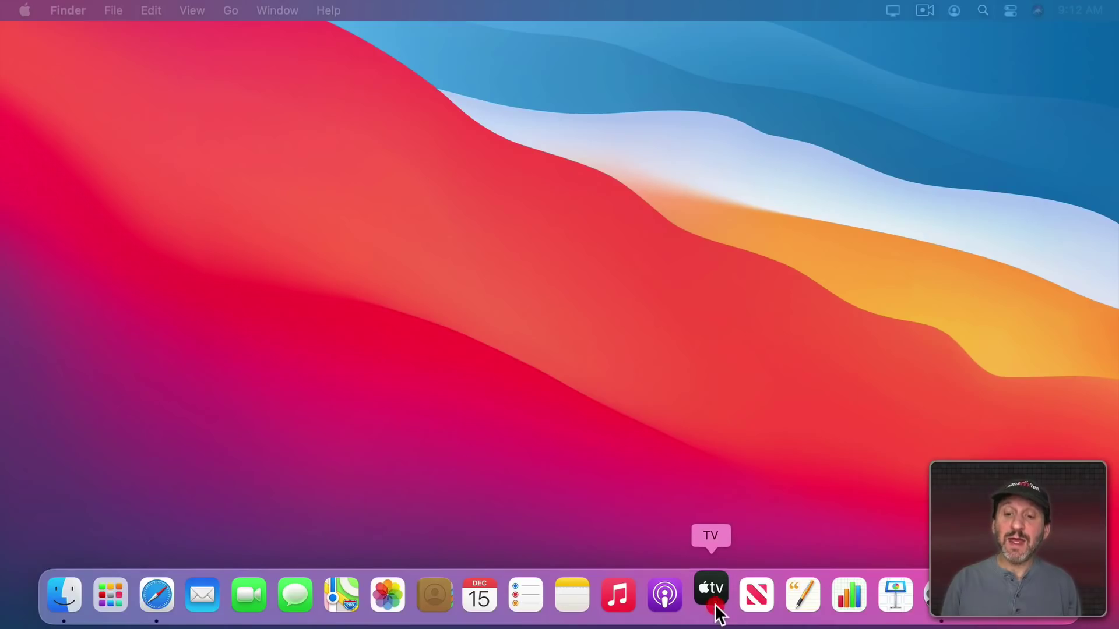
# Finish widget editing and view the Apple TV+ page in the TV app
pyautogui.click(712, 607)
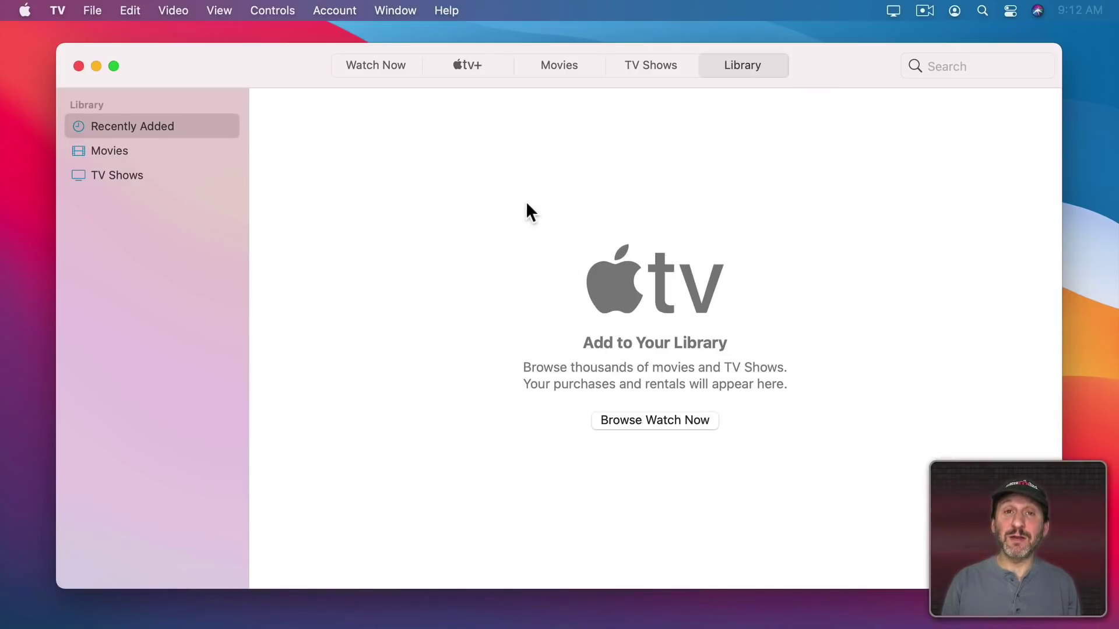
pyautogui.click(474, 65)
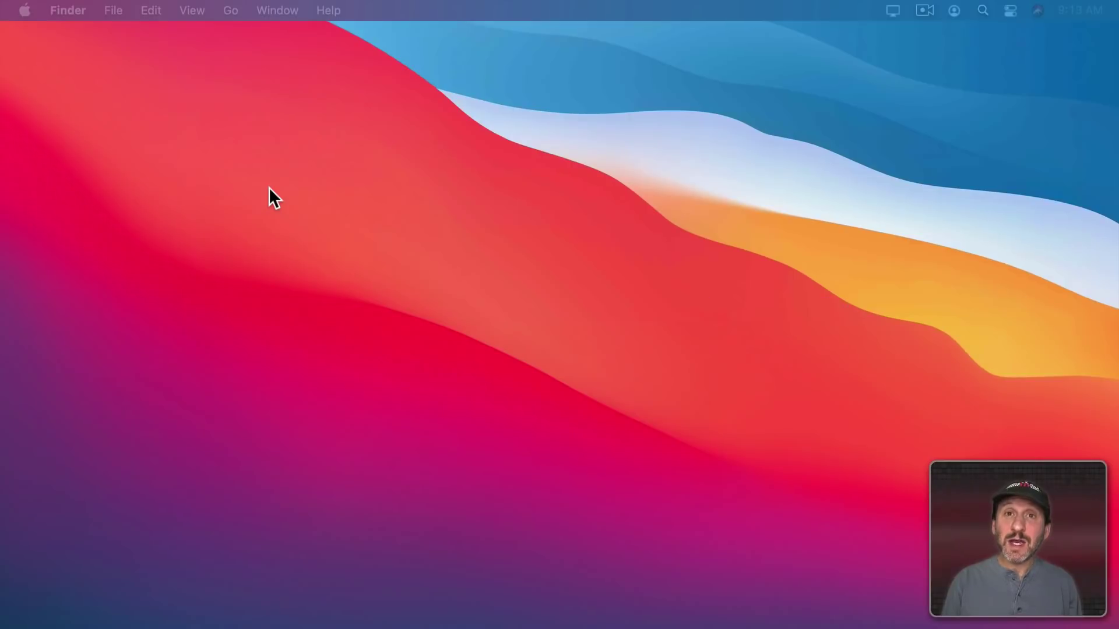
pyautogui.moveTo(151, 598)
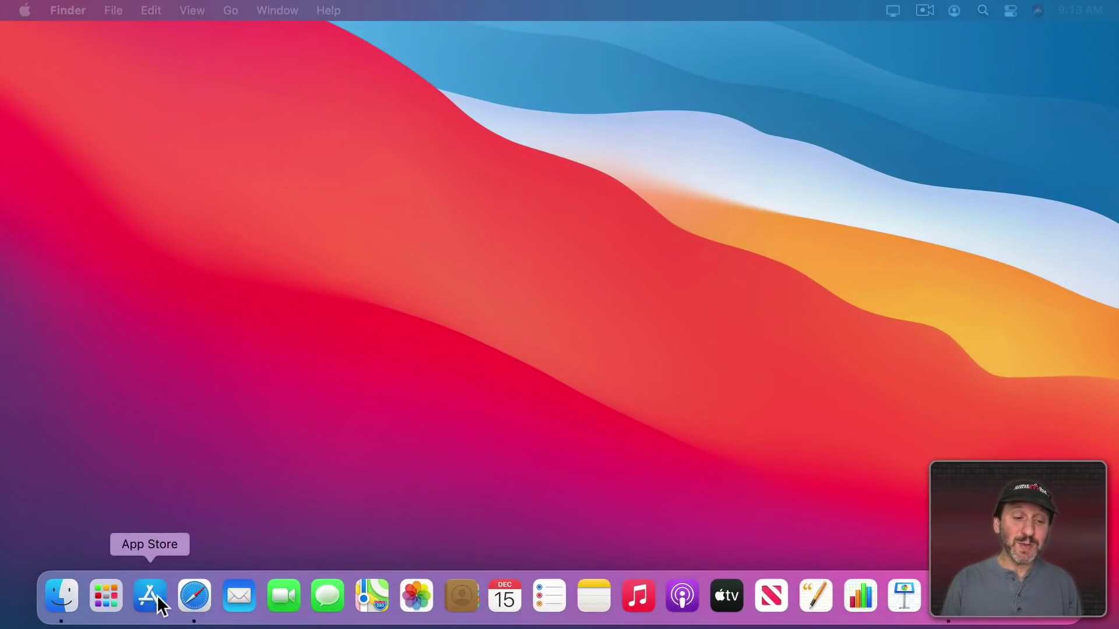
# Open the App Store and go to the Pixelmator Pro product page
pyautogui.click(162, 606)
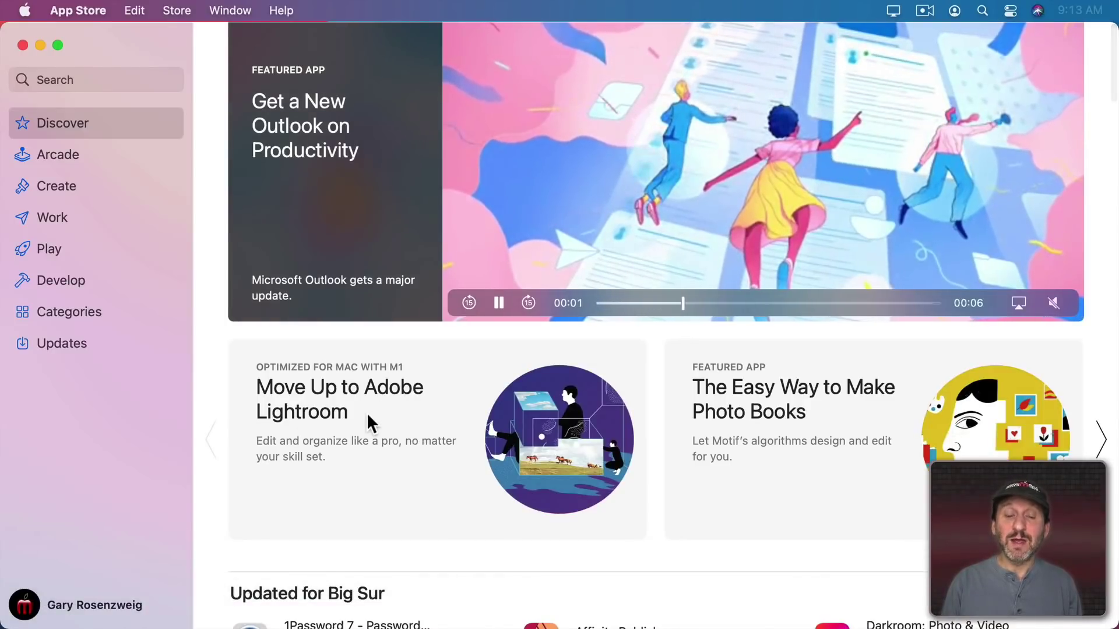
pyautogui.scroll(-4, 366, 421)
pyautogui.scroll(-1, 367, 419)
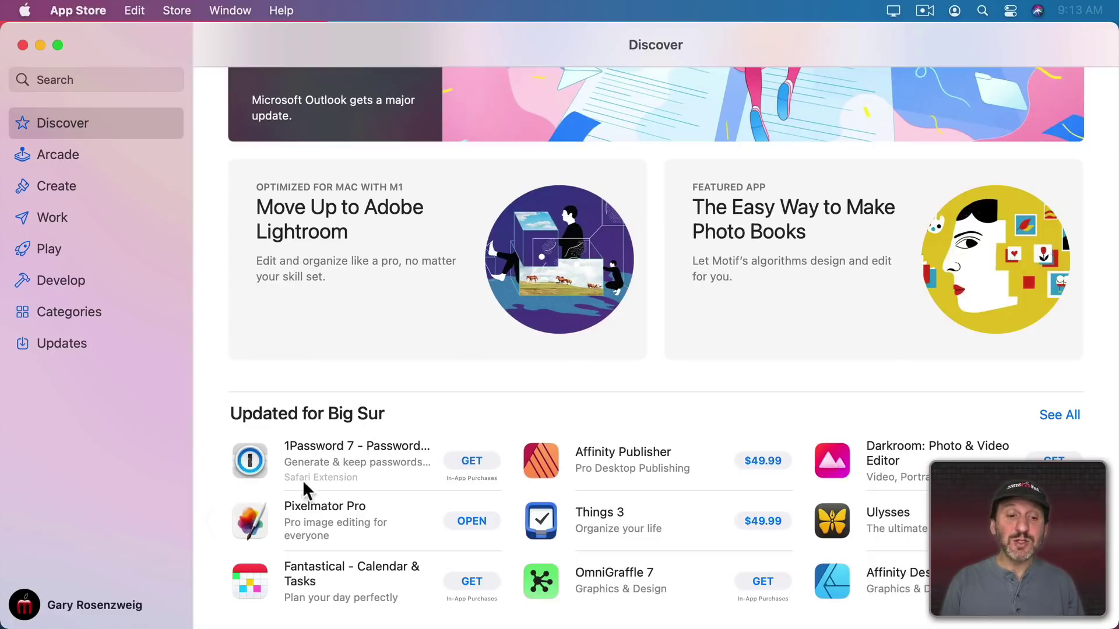
pyautogui.click(247, 523)
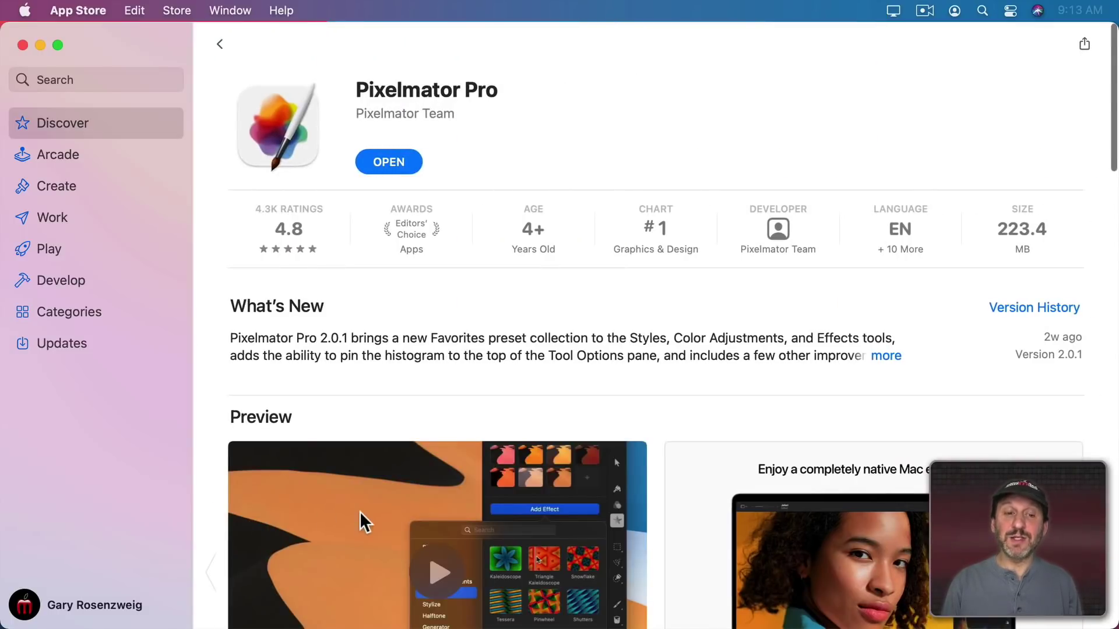
pyautogui.scroll(-5, 359, 521)
pyautogui.scroll(-5, 360, 522)
pyautogui.scroll(-4, 359, 521)
pyautogui.scroll(-5, 360, 522)
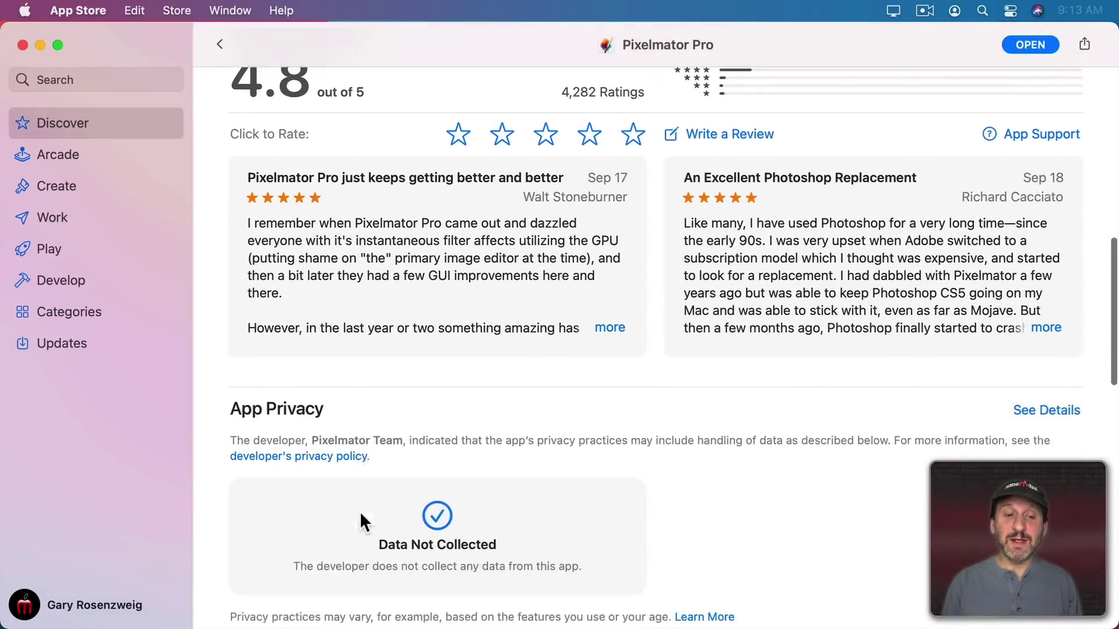
pyautogui.scroll(-3, 359, 523)
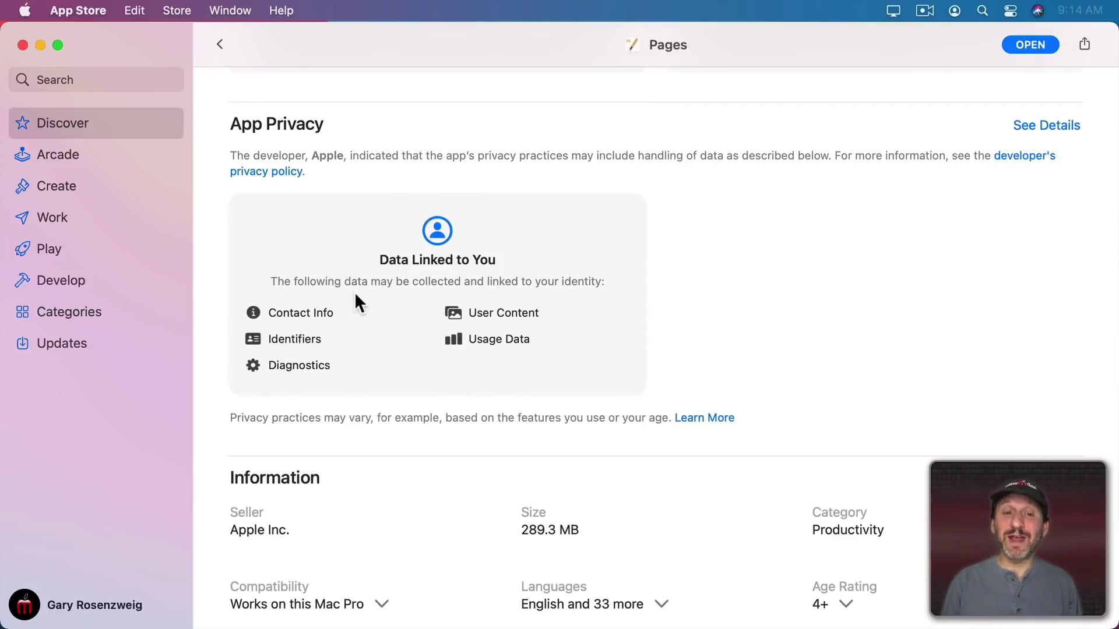
# Show the full App Privacy details for the Pages app
pyautogui.click(1041, 126)
pyautogui.scroll(-3, 440, 339)
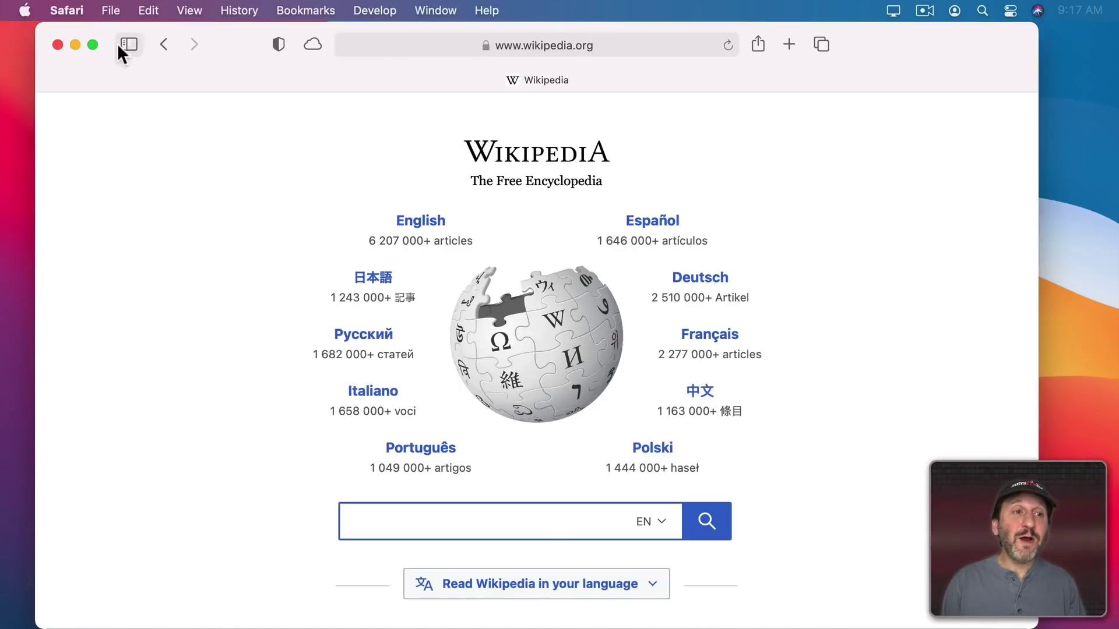
# Make Ecosia Safari's default search engine, then search for 'macmost'
pyautogui.click(76, 8)
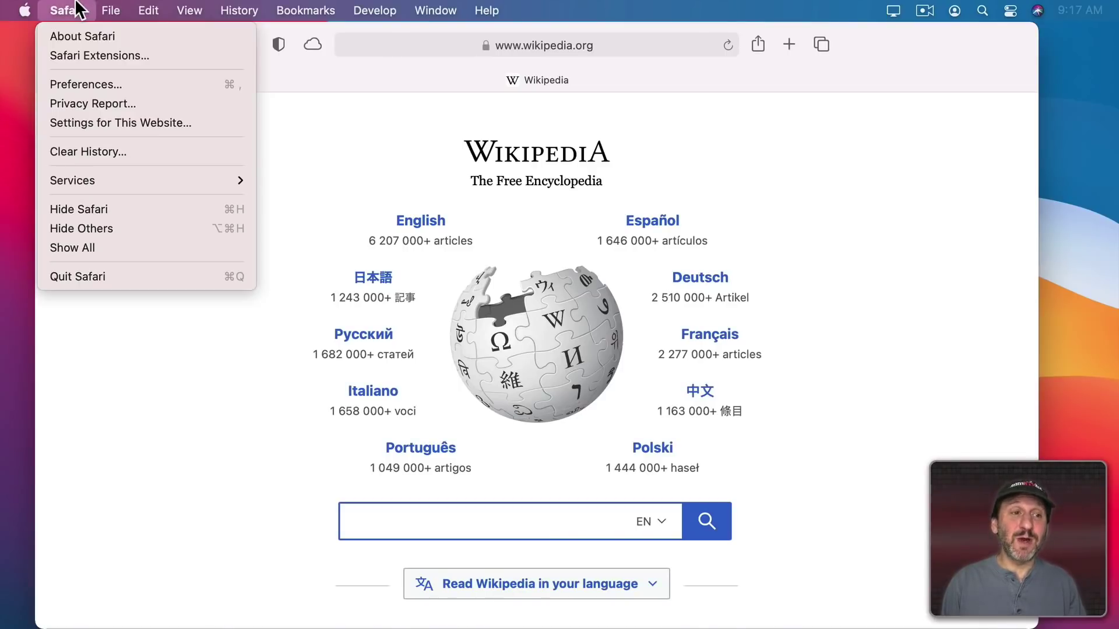
pyautogui.click(78, 85)
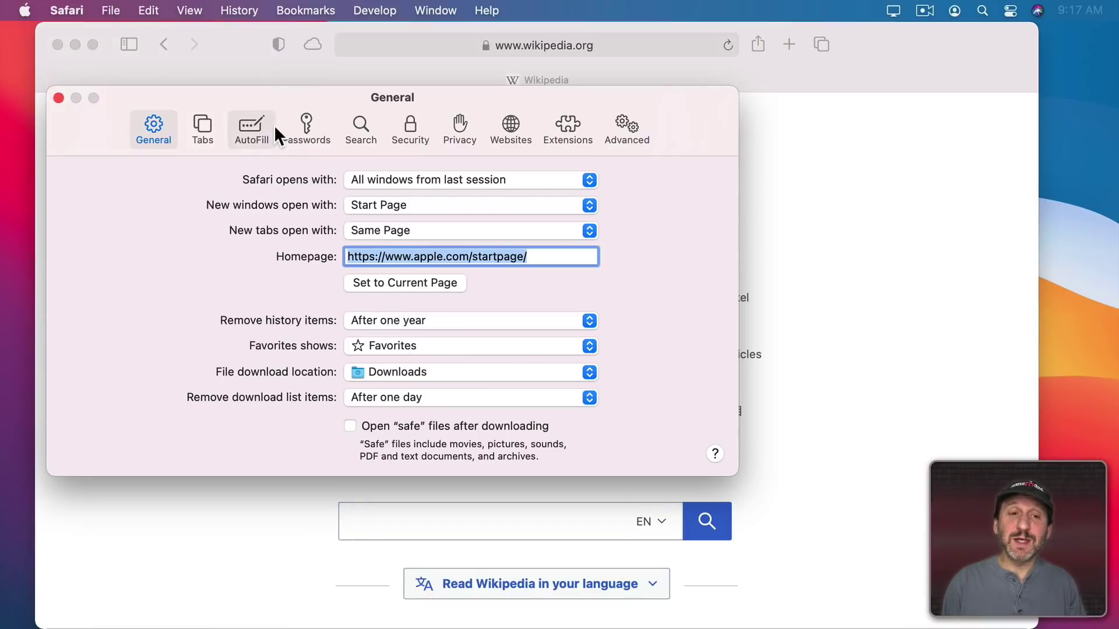
pyautogui.click(358, 125)
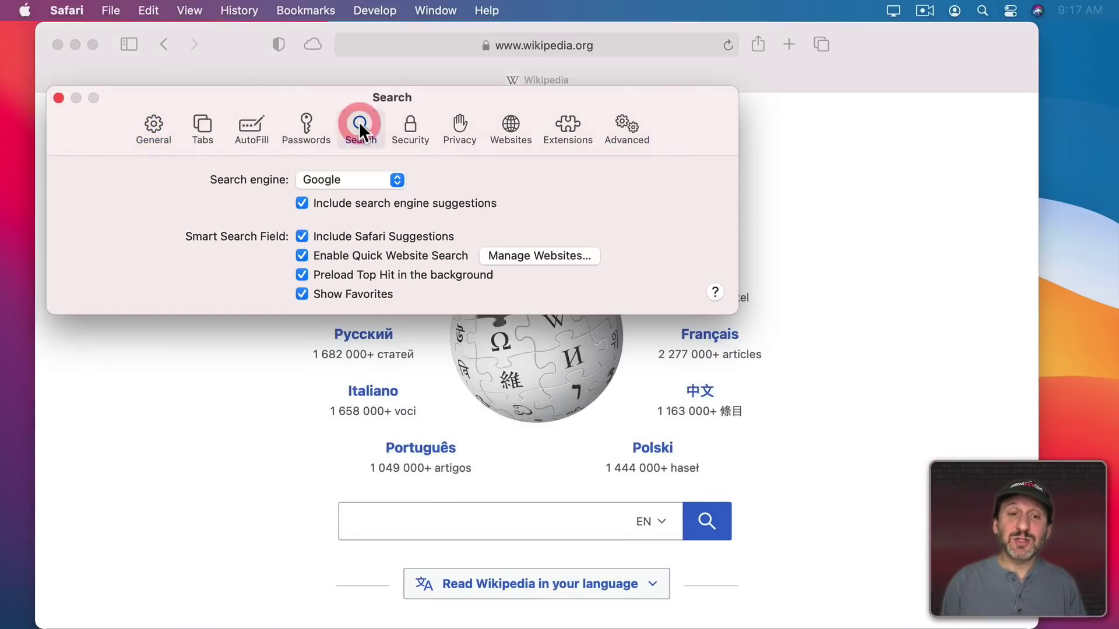
pyautogui.click(352, 181)
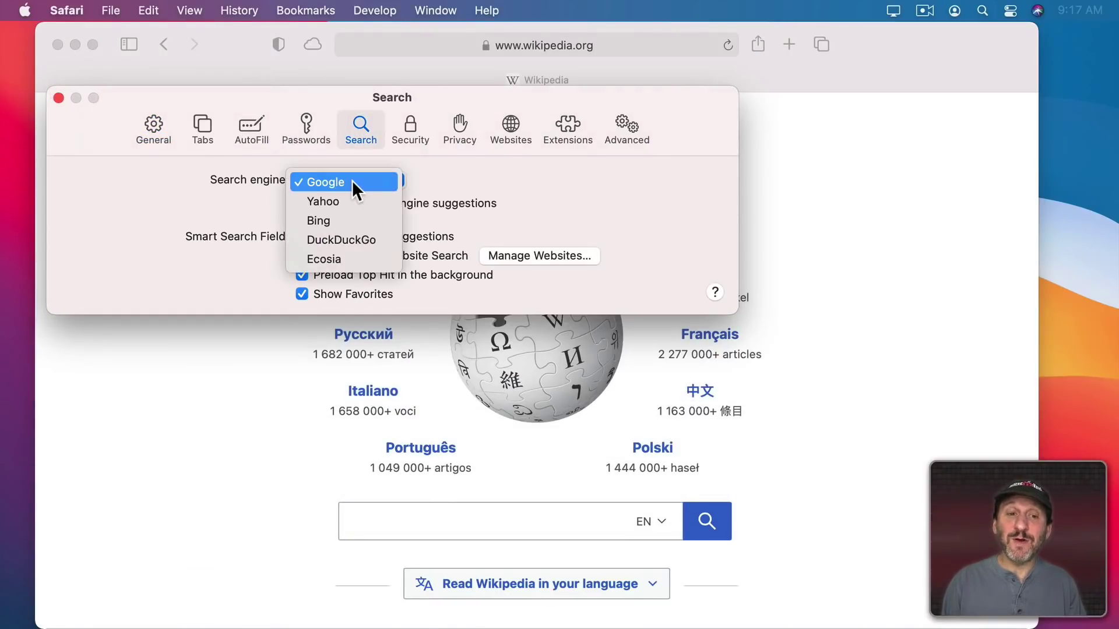
pyautogui.click(355, 259)
pyautogui.click(553, 45)
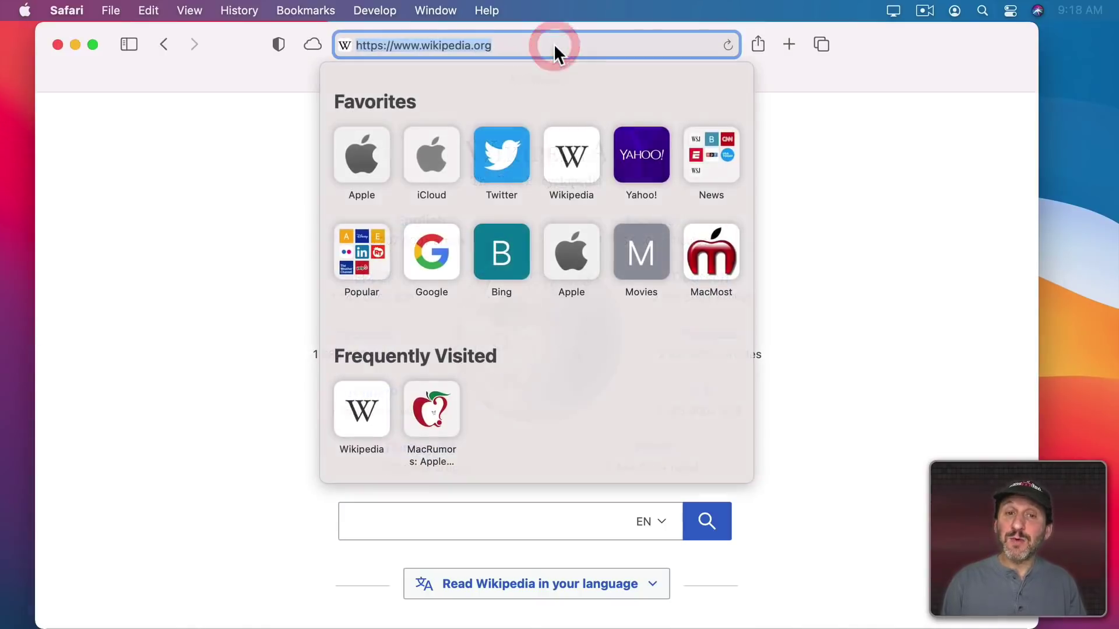
pyautogui.write('macmost')
pyautogui.press('Return')
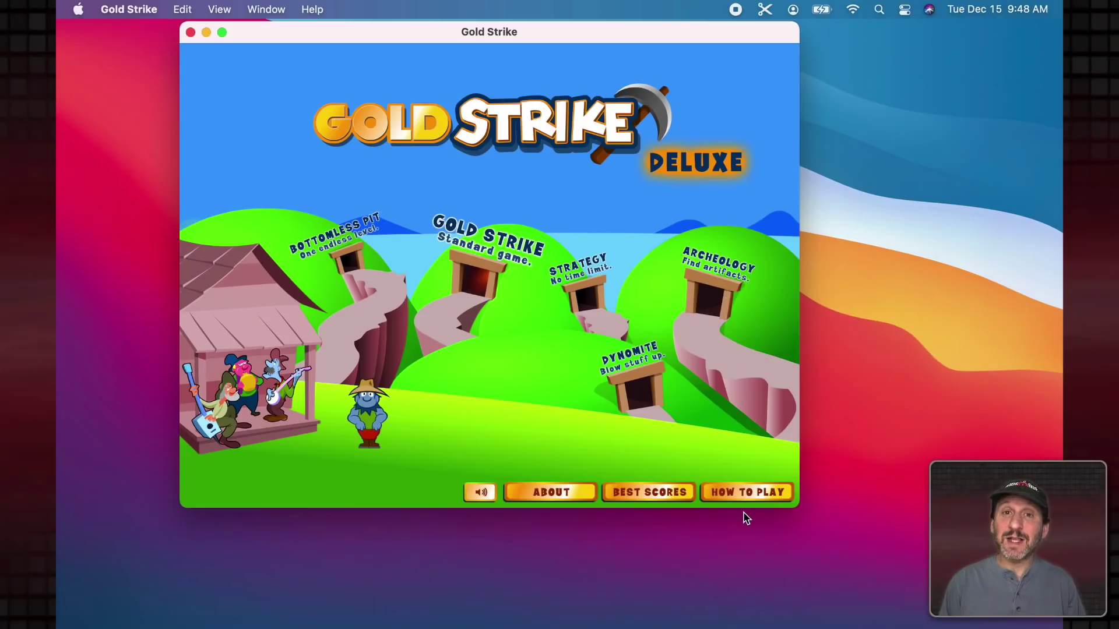
# Start Gold Strike level 1 and switch the game to full screen
pyautogui.click(470, 284)
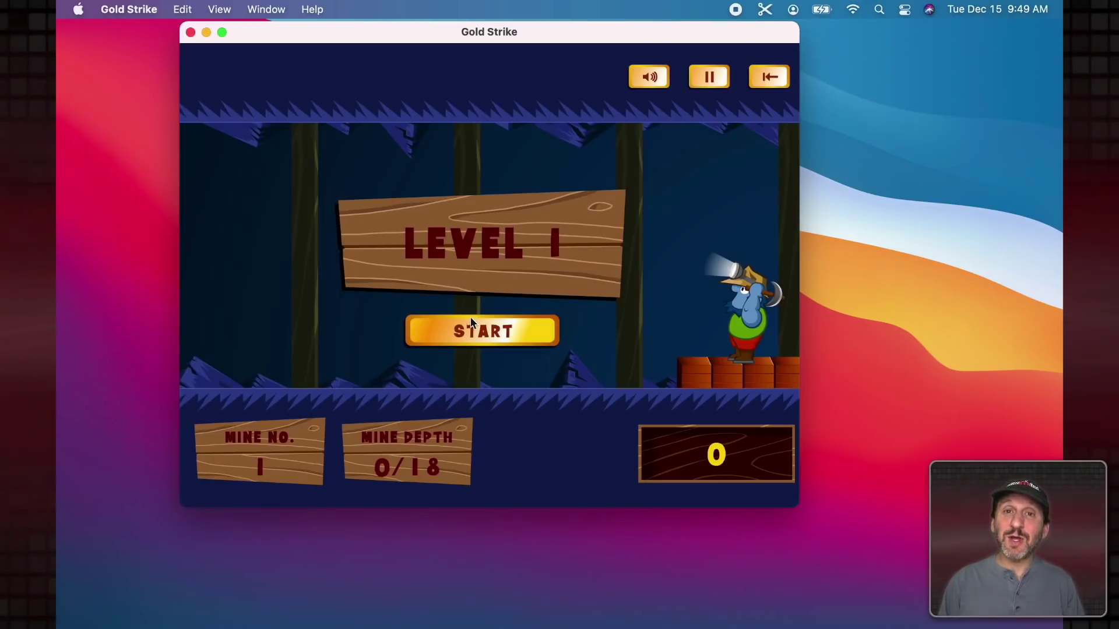
pyautogui.click(470, 330)
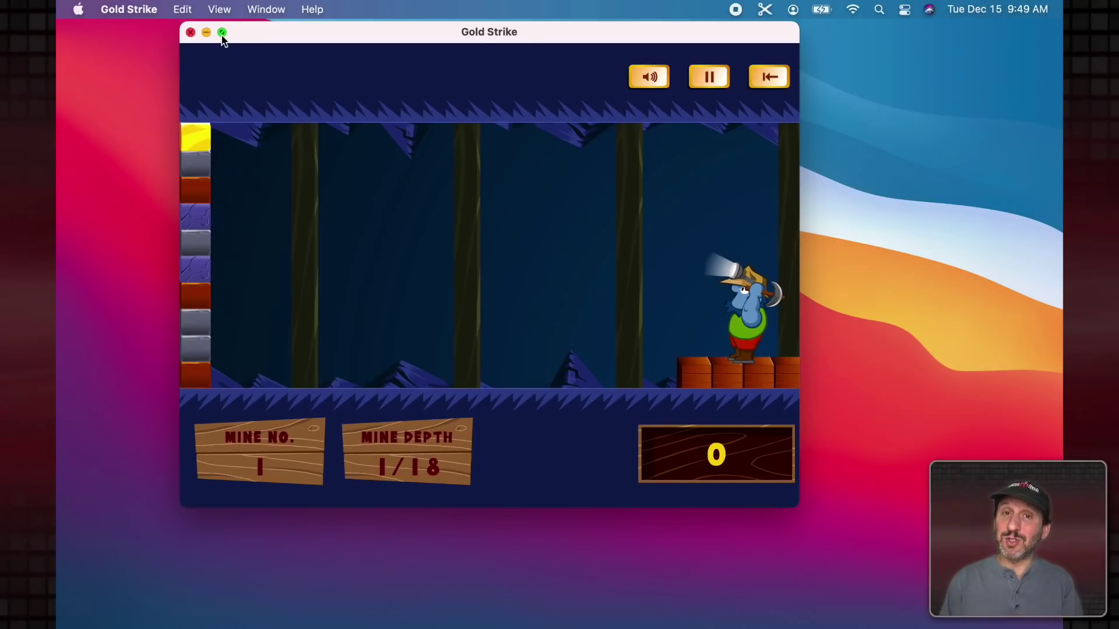
pyautogui.moveTo(222, 33)
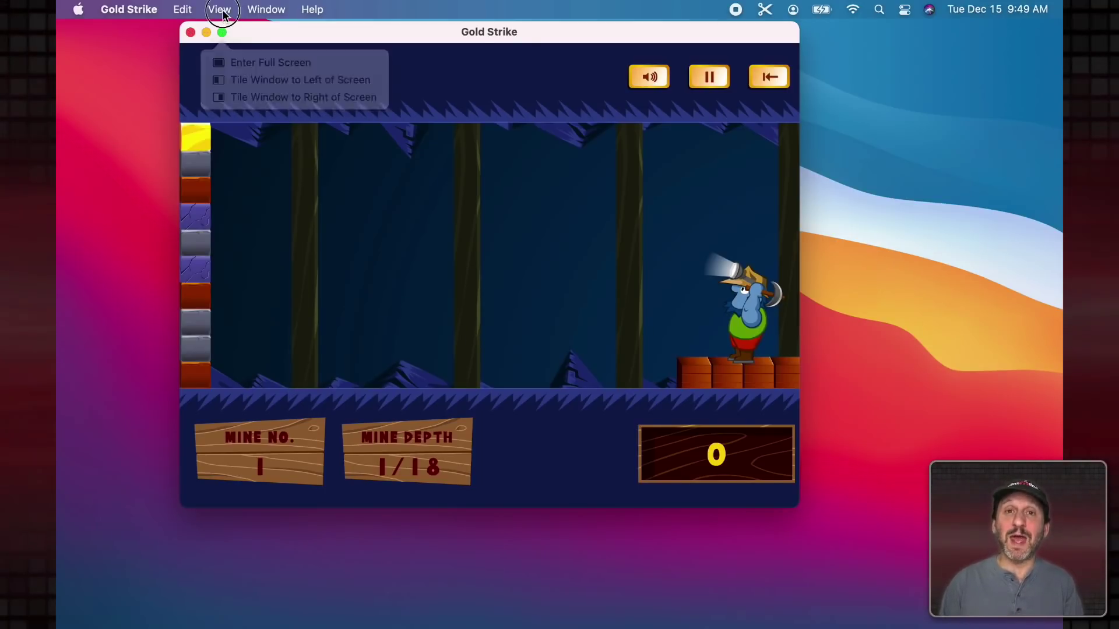
pyautogui.click(220, 9)
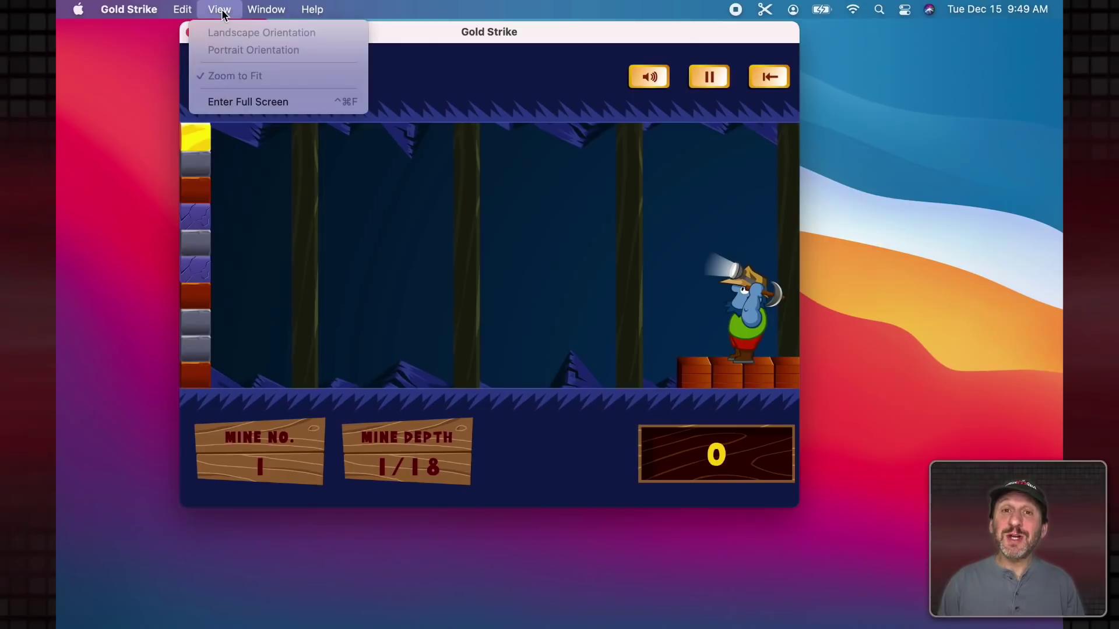
pyautogui.click(228, 101)
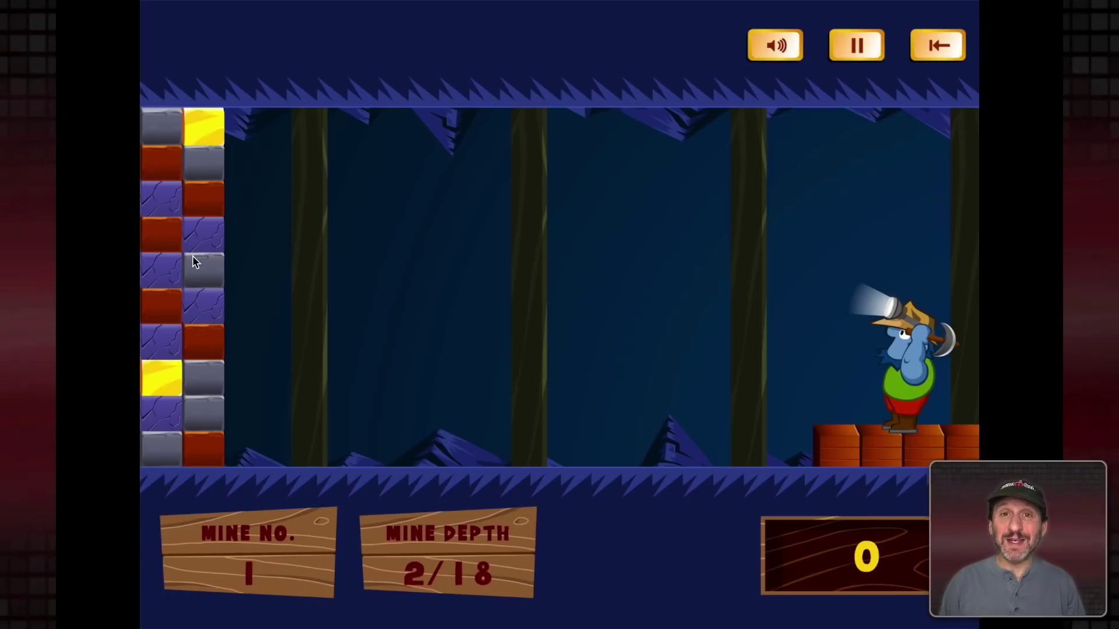
# Clear two grey blocks, then turn off Zoom to Fit
pyautogui.click(212, 372)
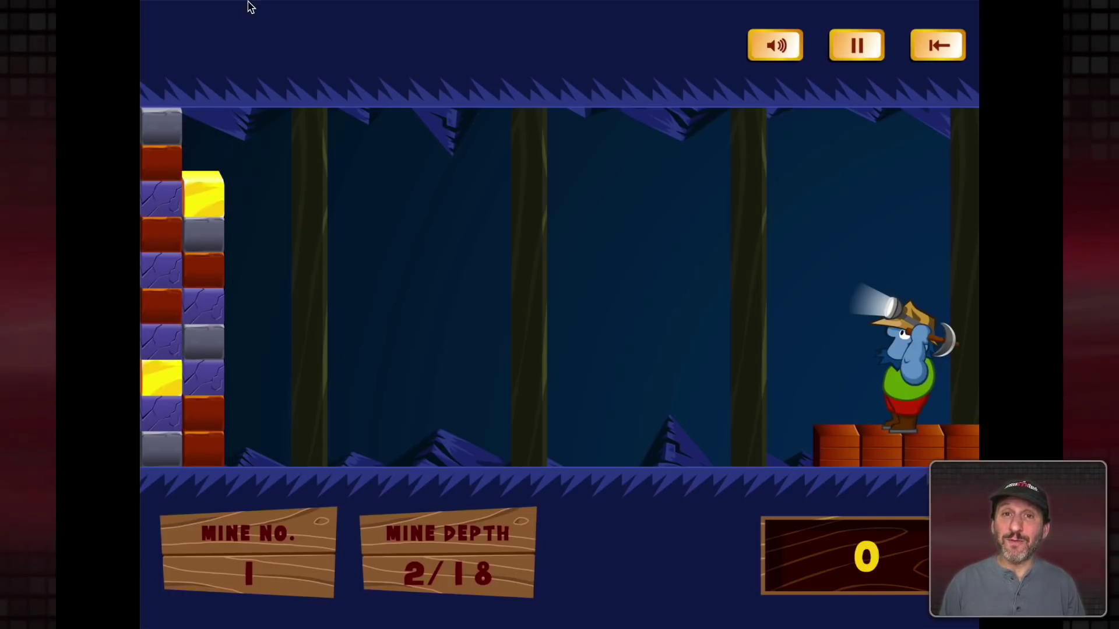
pyautogui.click(232, 9)
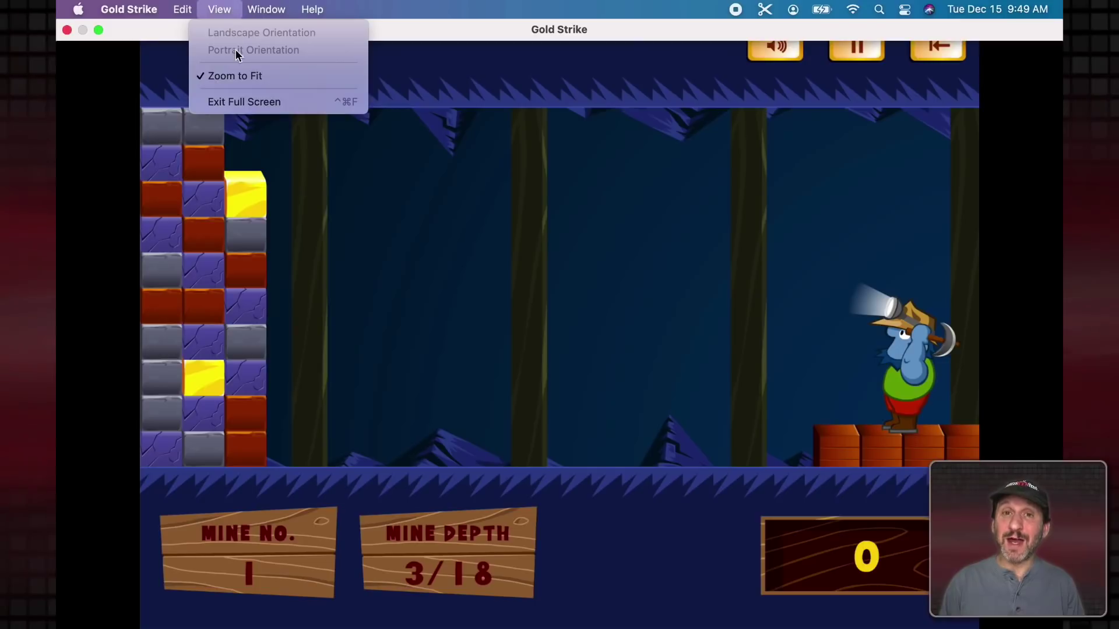
pyautogui.click(236, 76)
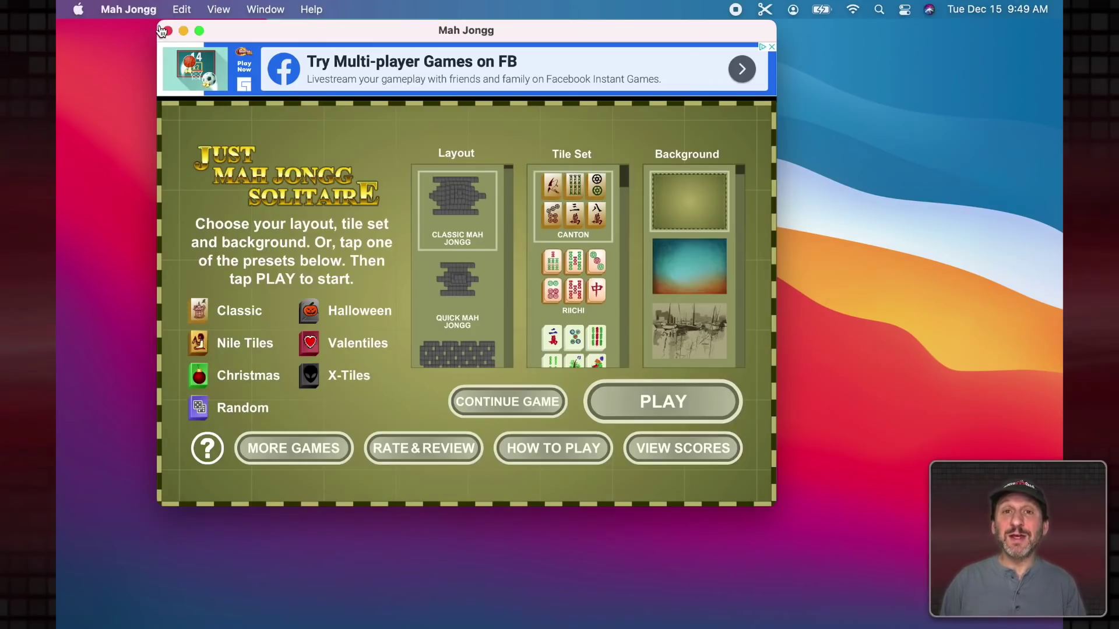
# Expand the Mah Jongg setup window to full screen
pyautogui.click(200, 31)
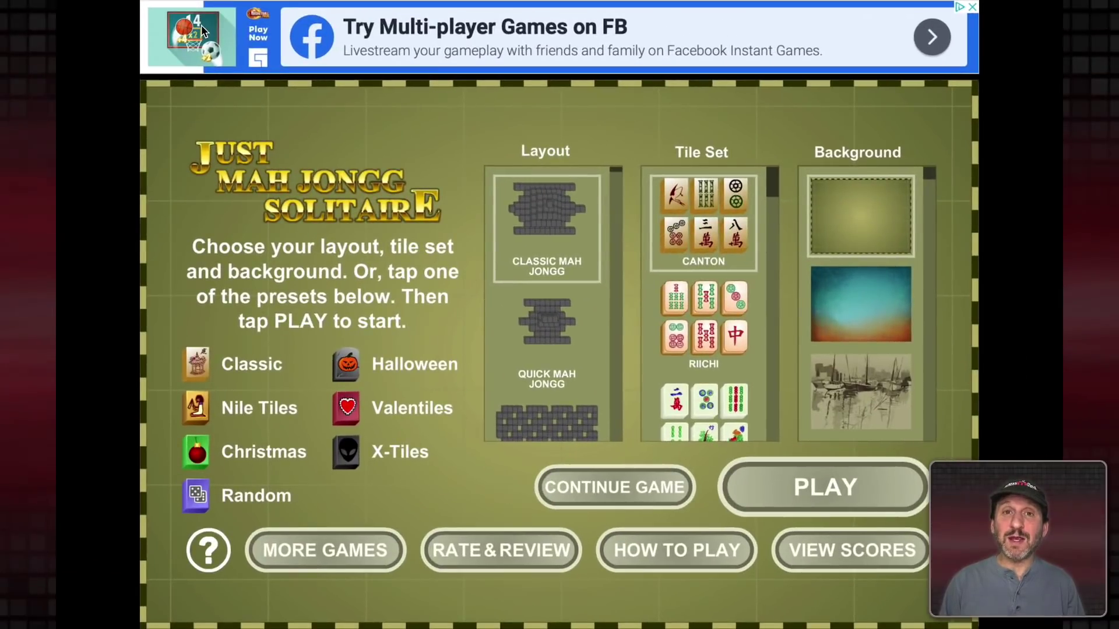